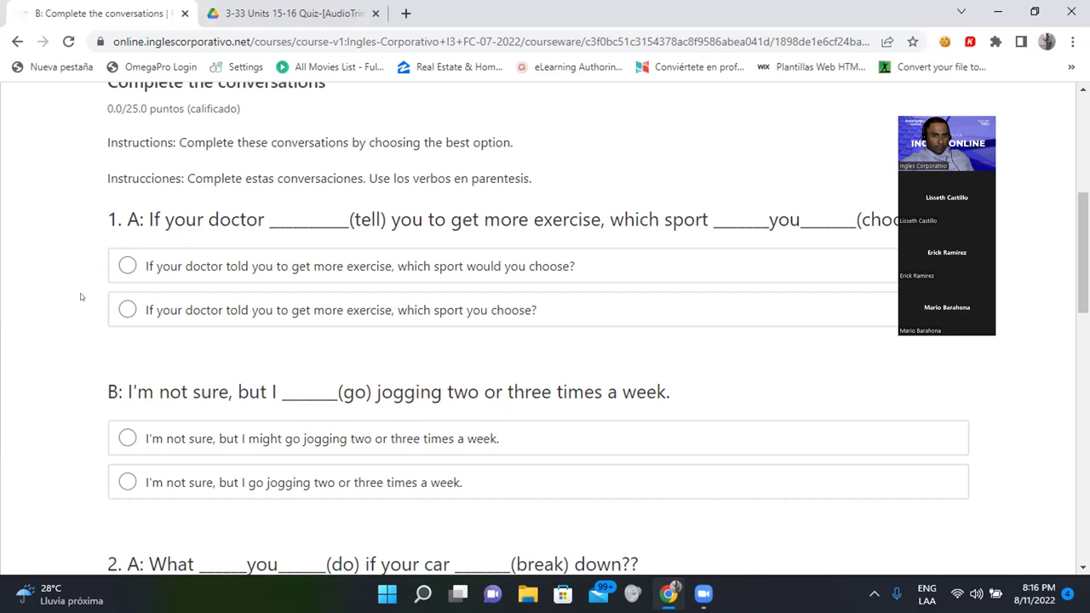
# Step: Answer conversation 1 with the "which sport would you choose?" question and the "I might go jogging two or three times a week" reply
pyautogui.click(127, 265)
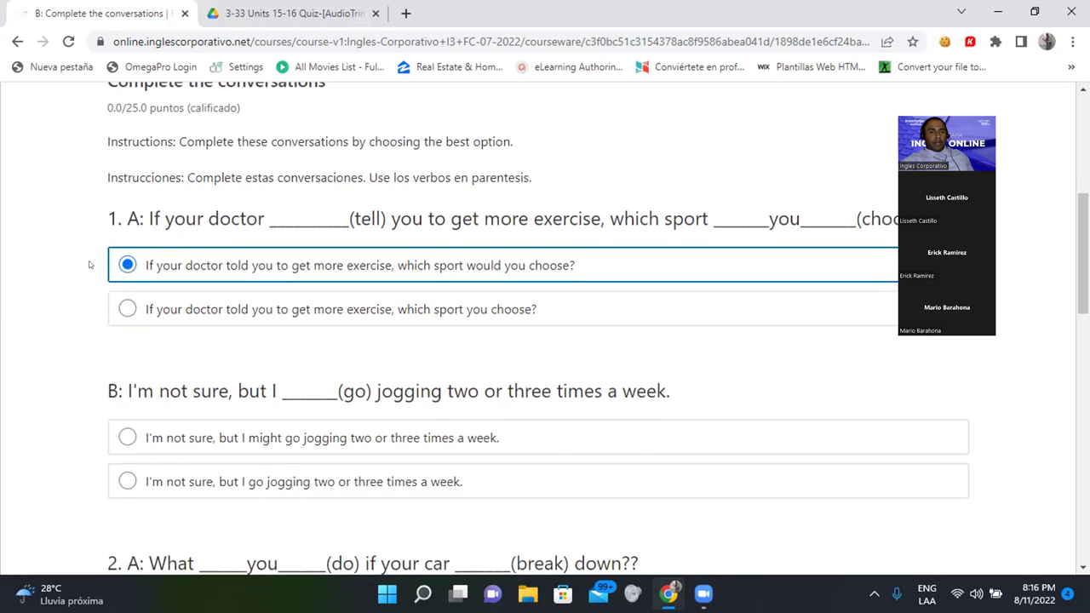
pyautogui.scroll(-1, 79, 278)
pyautogui.scroll(-1, 79, 278)
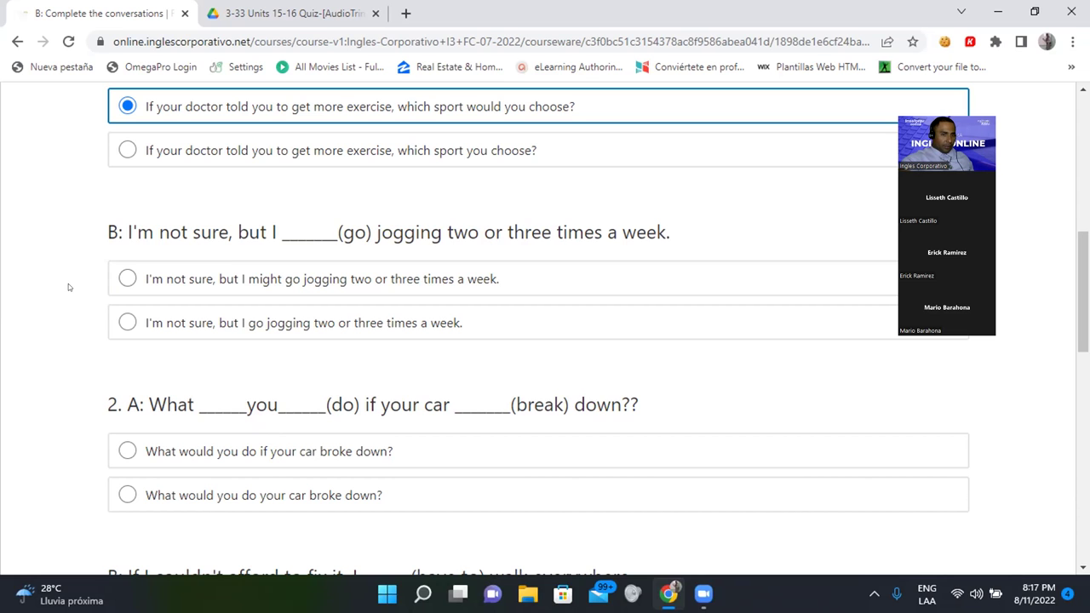
pyautogui.click(128, 279)
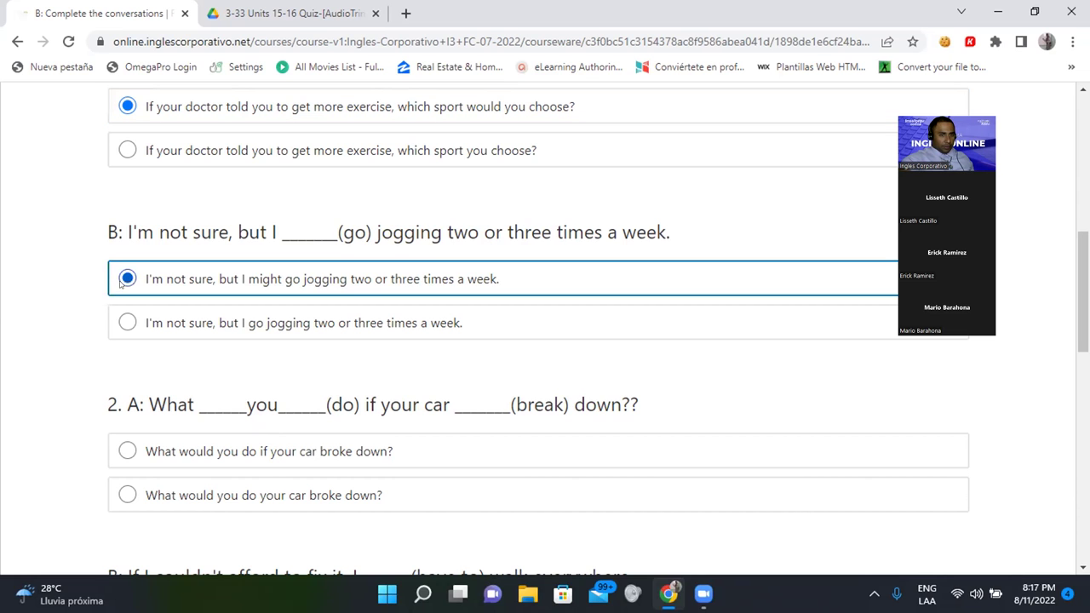
# Step: Answer conversation 2 with "What would you do if your car broke down?" and "If I couldn't afford to fix it, I would have to walk everywhere."
pyautogui.scroll(-2, 83, 316)
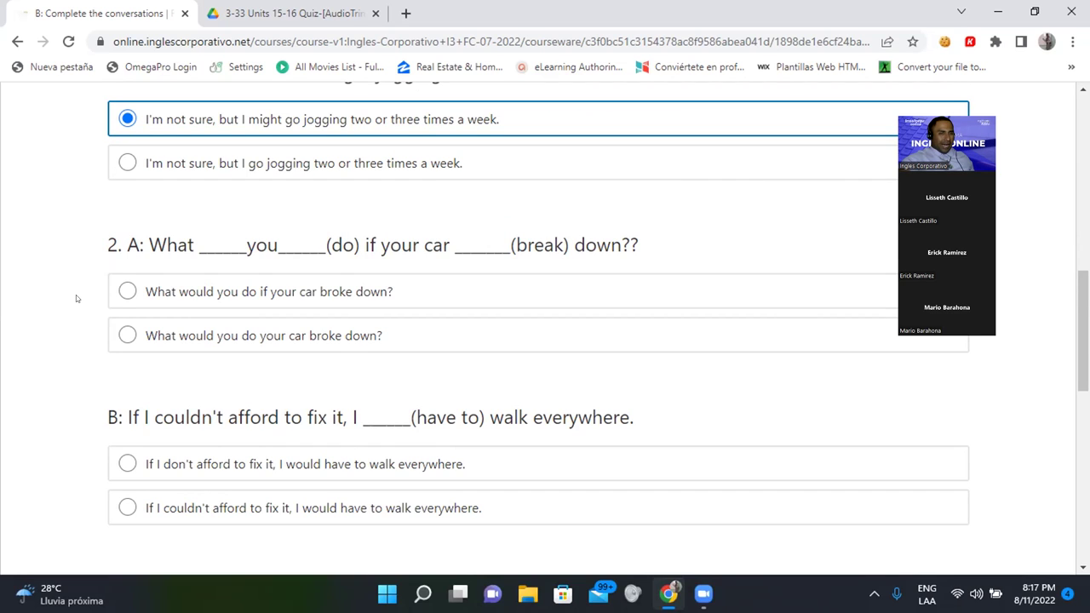
pyautogui.click(127, 291)
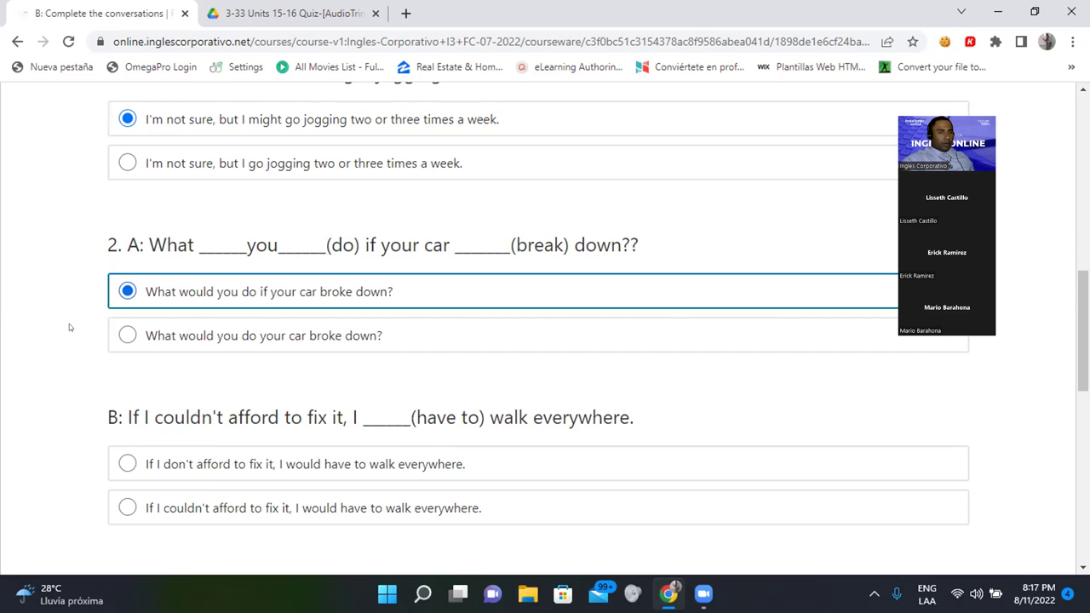
pyautogui.scroll(4, 65, 326)
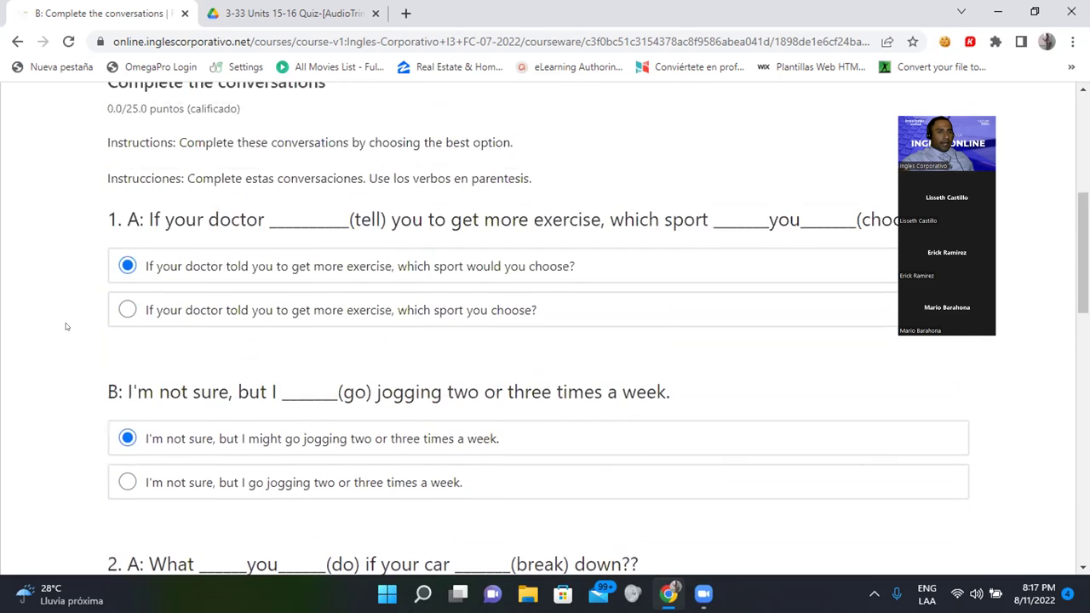
pyautogui.scroll(-4, 66, 348)
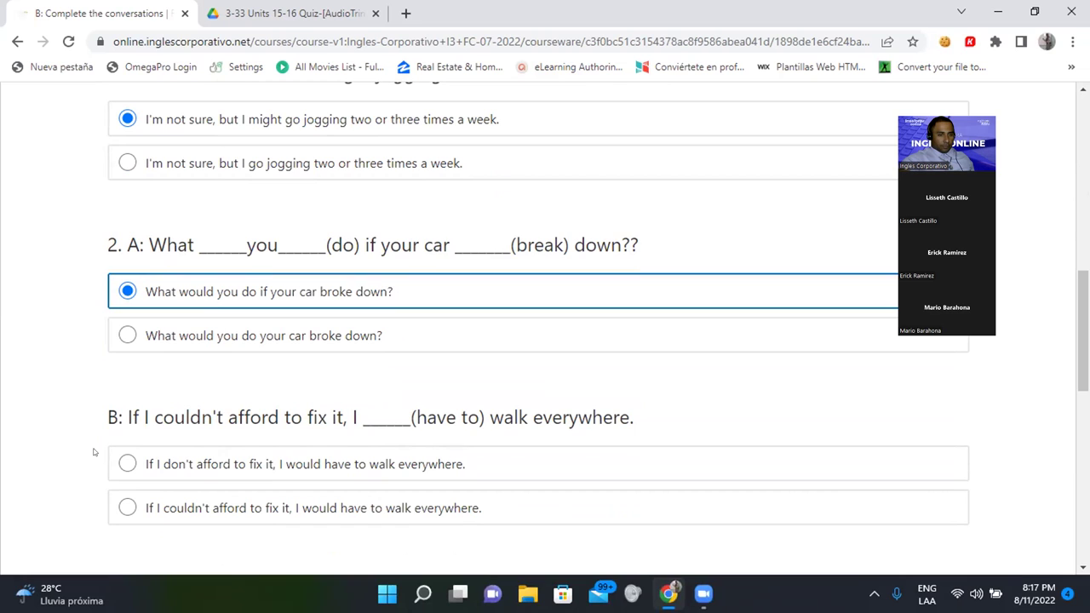
pyautogui.click(127, 507)
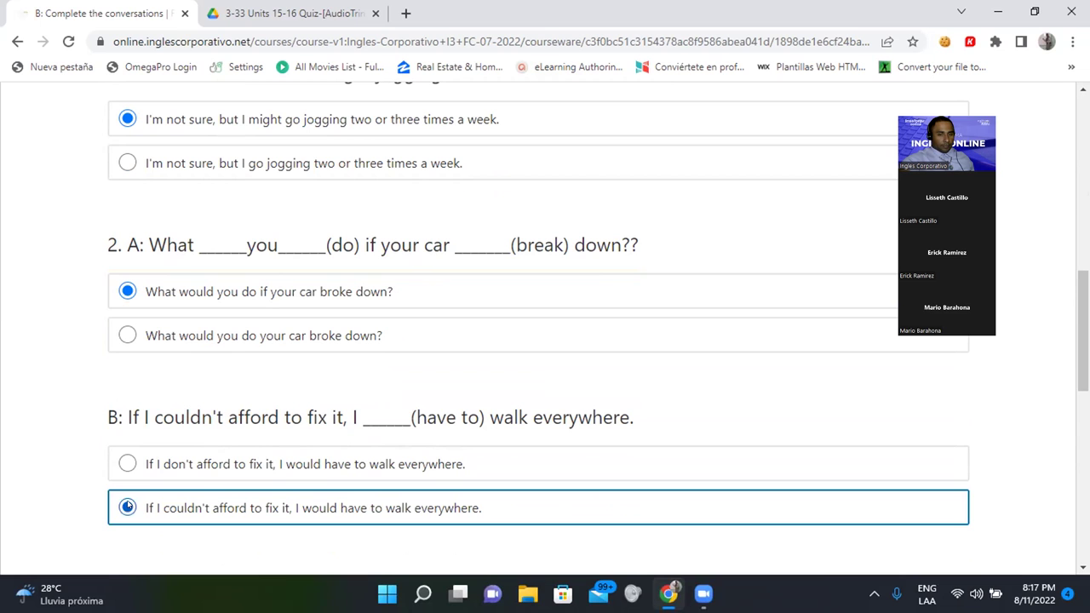
# Step: Answer conversation 3 with "If you had 3 months to travel, where would you go?" and the "I would fly to Antarctica" reply
pyautogui.scroll(-2, 465, 423)
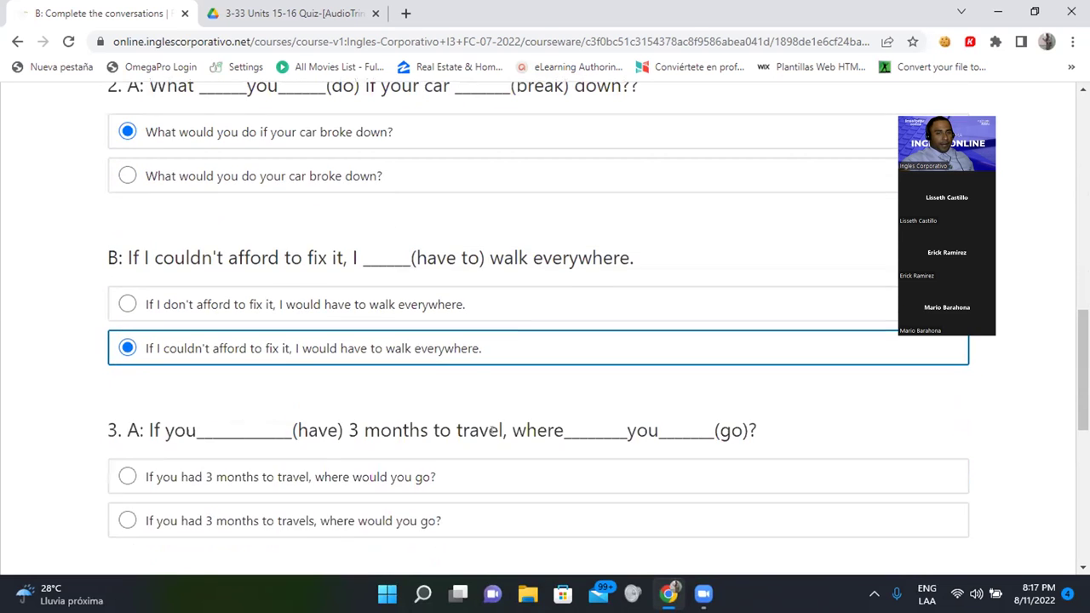
pyautogui.scroll(-1, 491, 430)
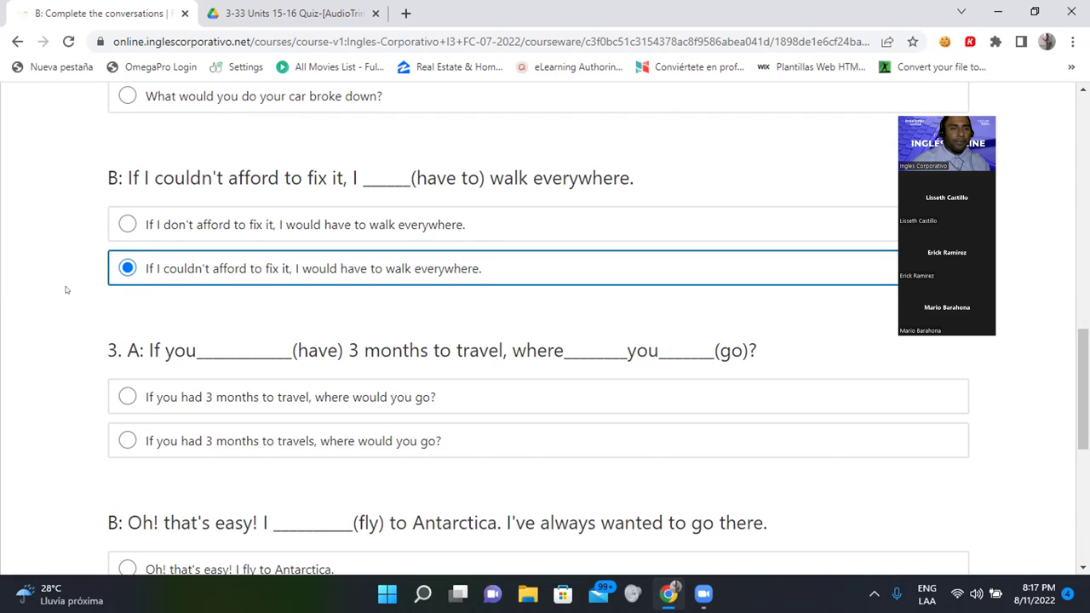
pyautogui.scroll(-2, 66, 290)
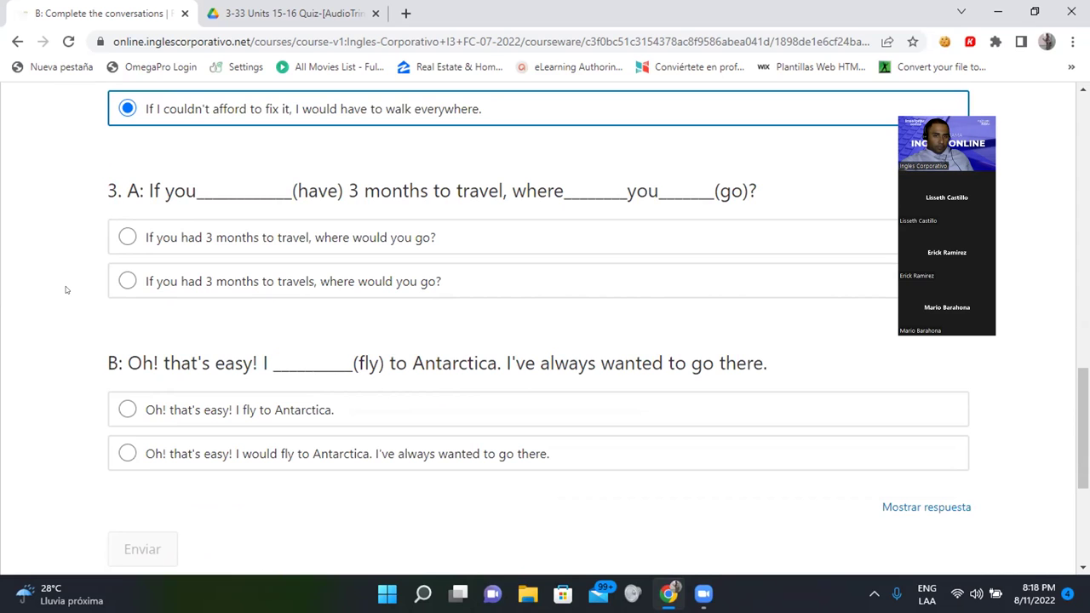
pyautogui.click(111, 238)
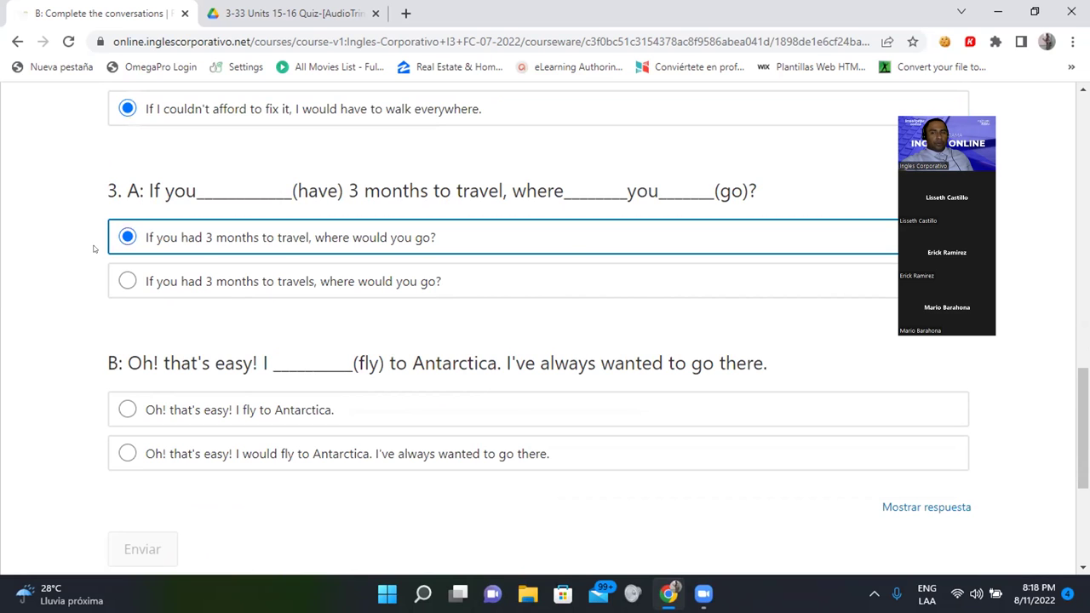
pyautogui.scroll(-2, 94, 249)
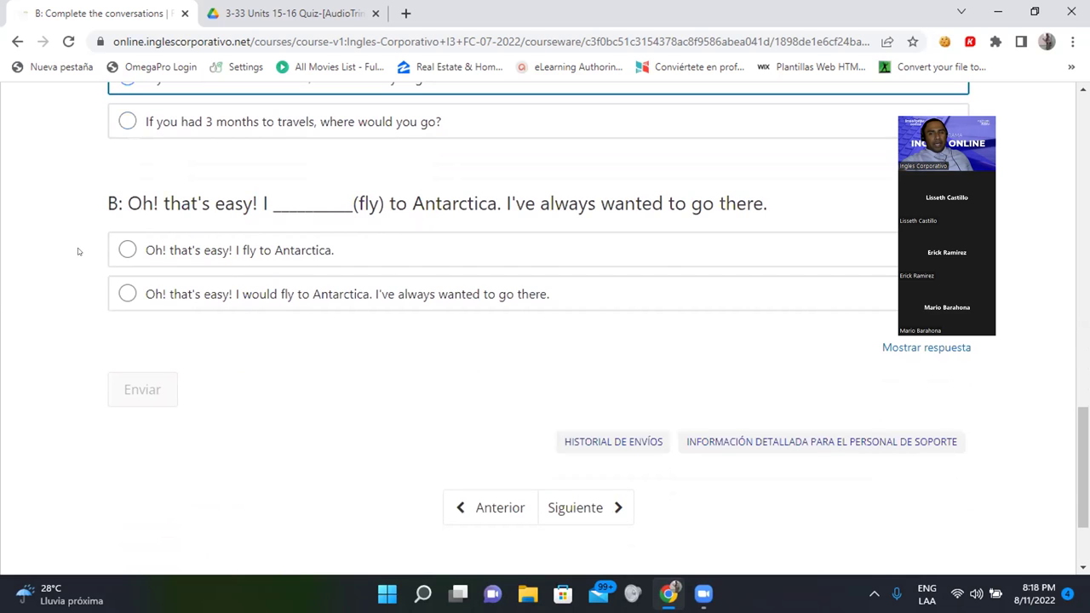
pyautogui.scroll(-2, 78, 248)
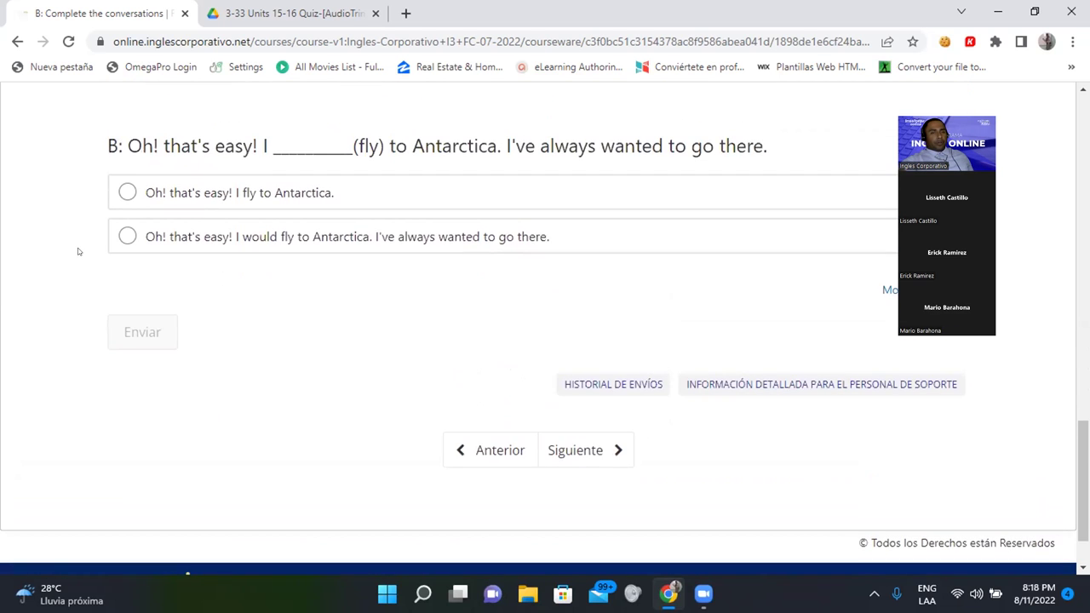
pyautogui.scroll(1, 59, 260)
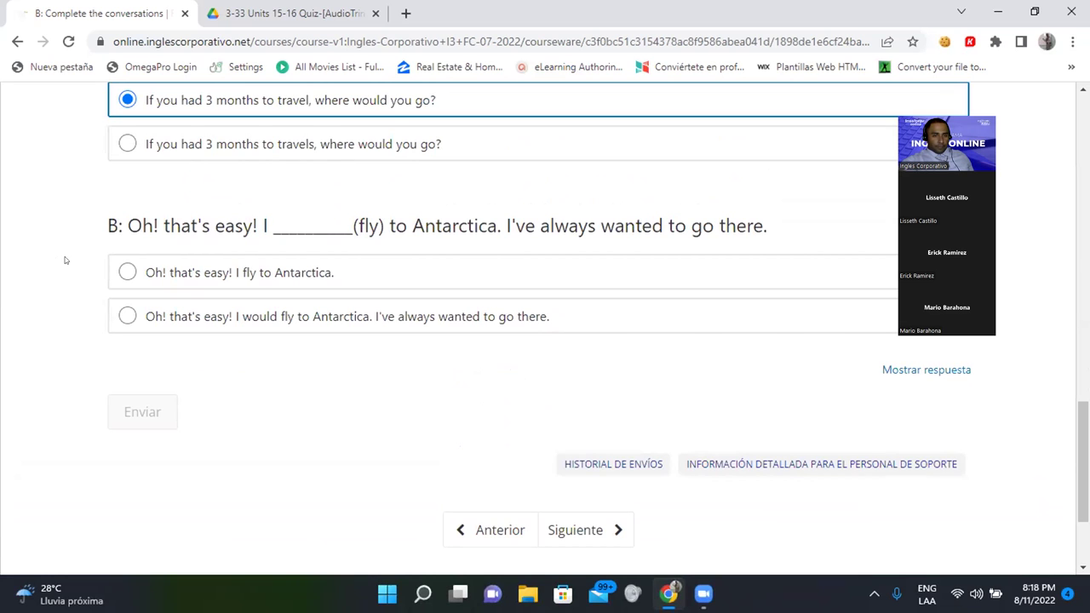
pyautogui.click(127, 316)
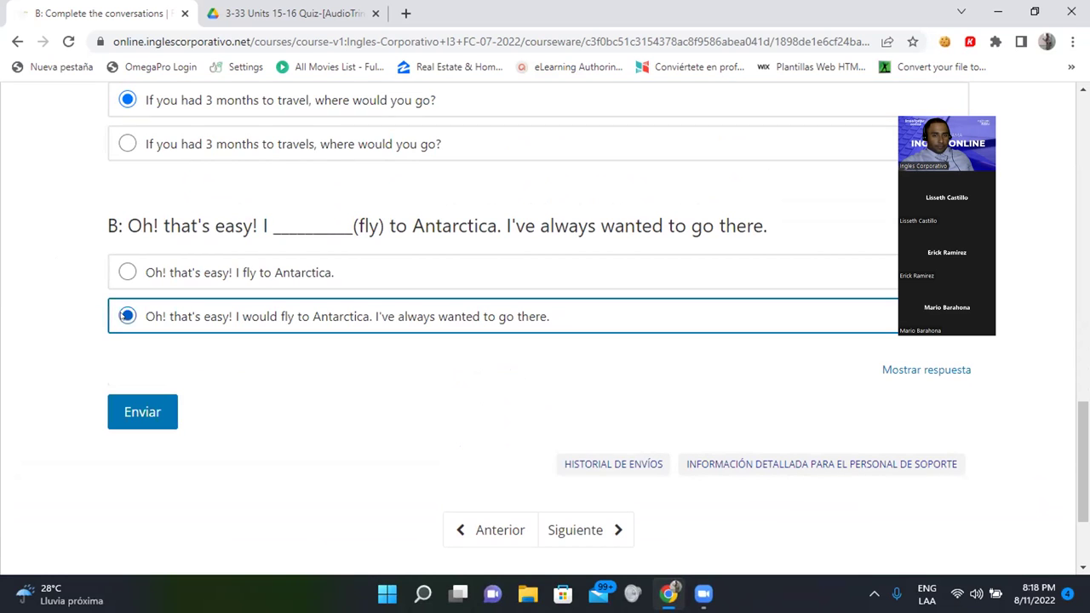
# Step: Submit the conversation answers and go on to the instructions of the "C: Rewrite sentences" section
pyautogui.click(140, 412)
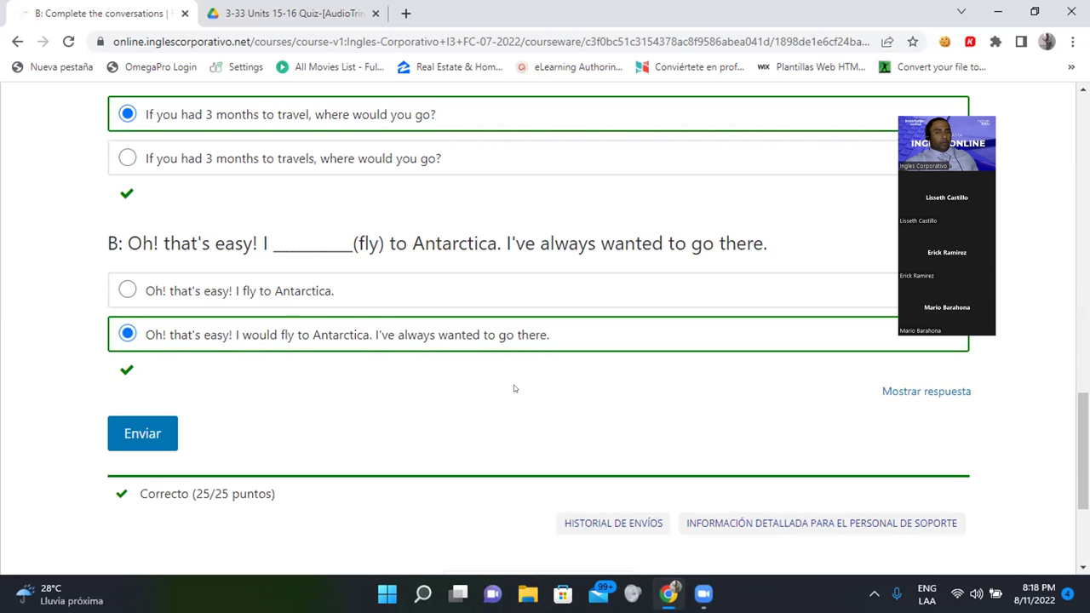
pyautogui.scroll(-2, 533, 387)
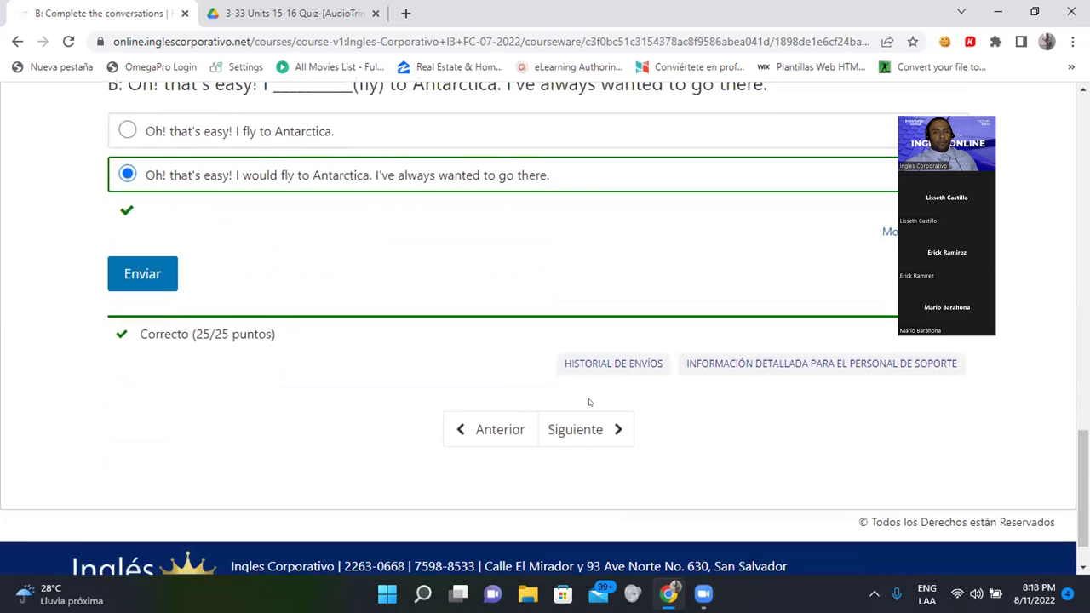
pyautogui.click(603, 430)
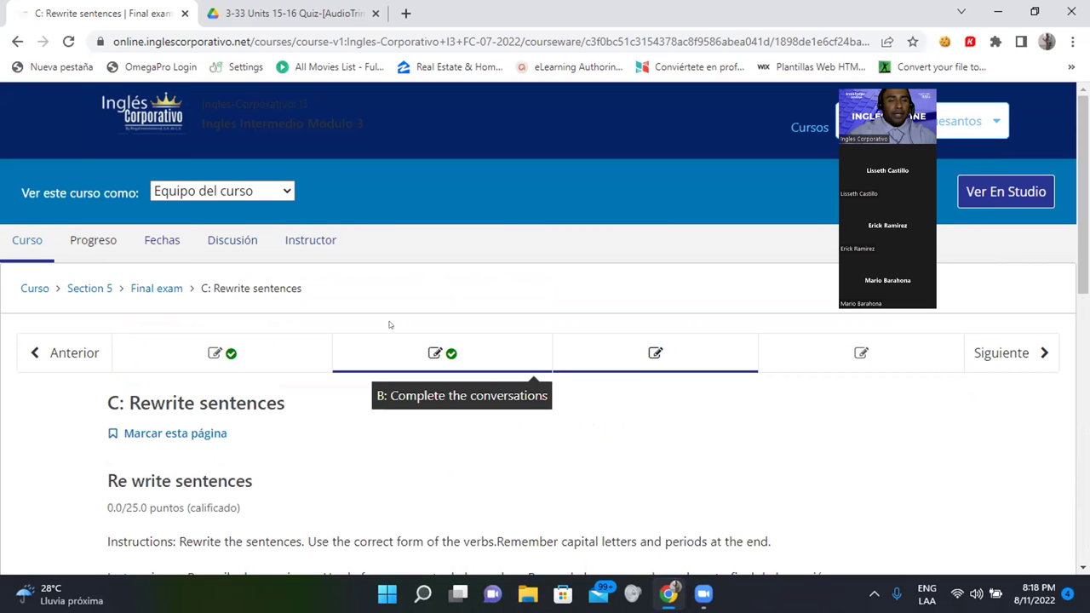
pyautogui.scroll(-3, 391, 321)
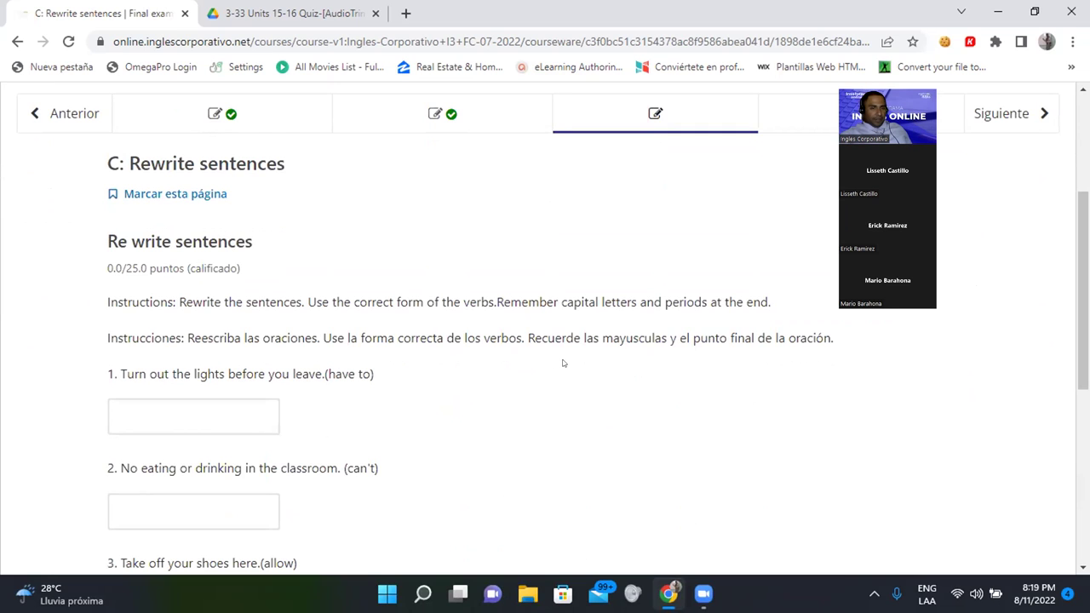
pyautogui.scroll(-1, 562, 364)
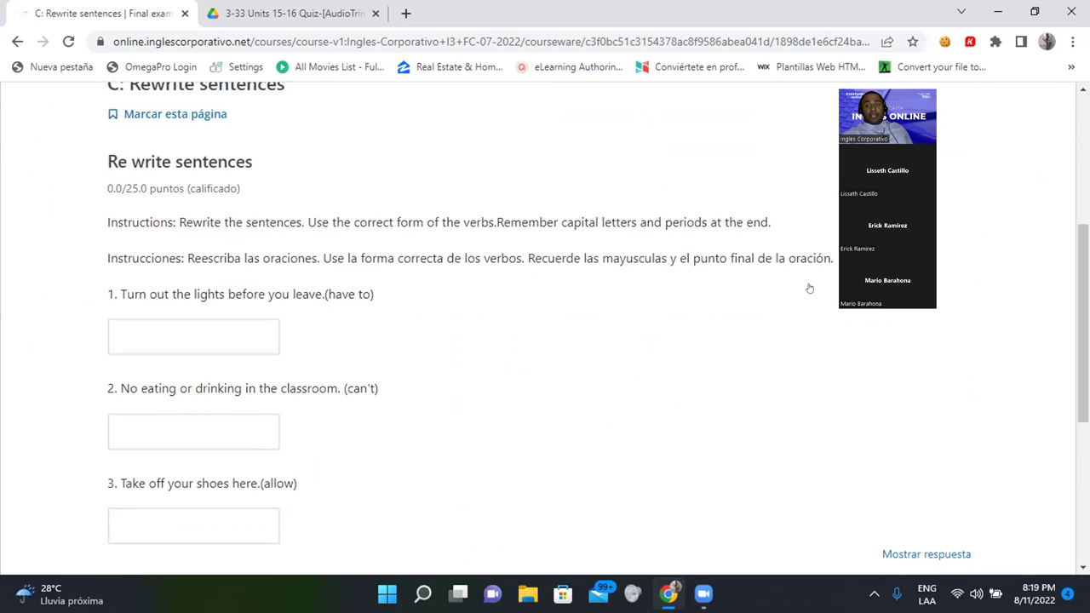
pyautogui.scroll(1, 169, 364)
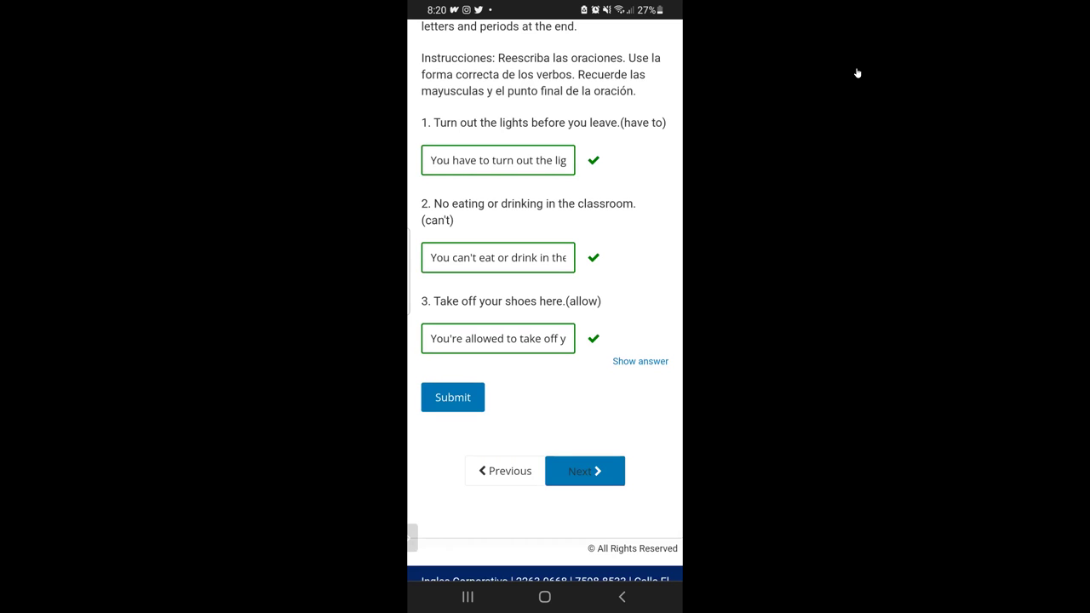
# Step: Read through the full text of the rewritten answers to sentence 1 (have to) and sentence 2 (can't) in the mobile exam
pyautogui.click(552, 162)
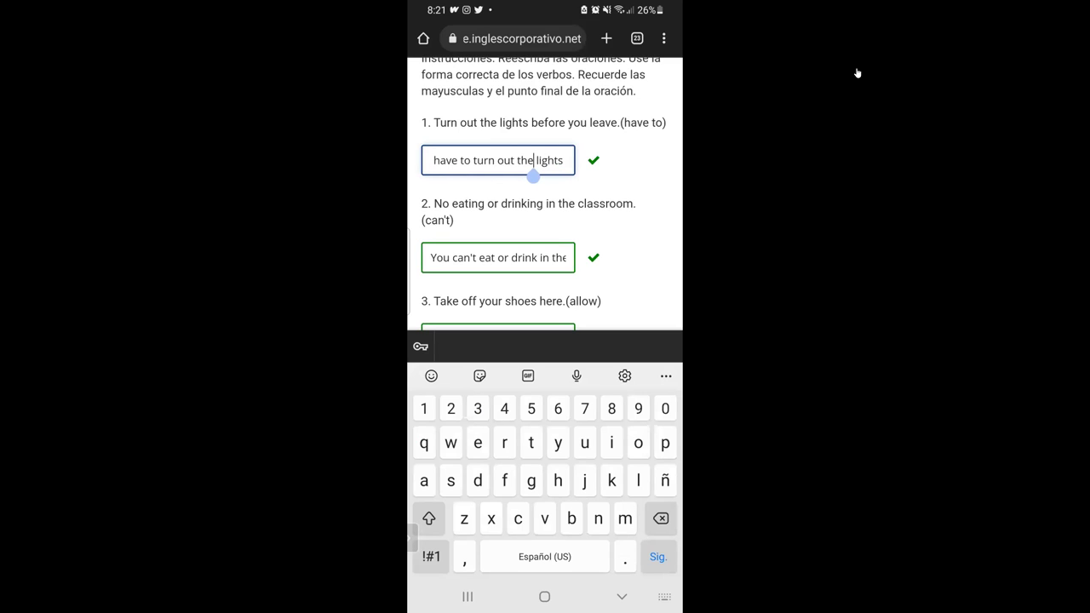
pyautogui.write('before you leave.')
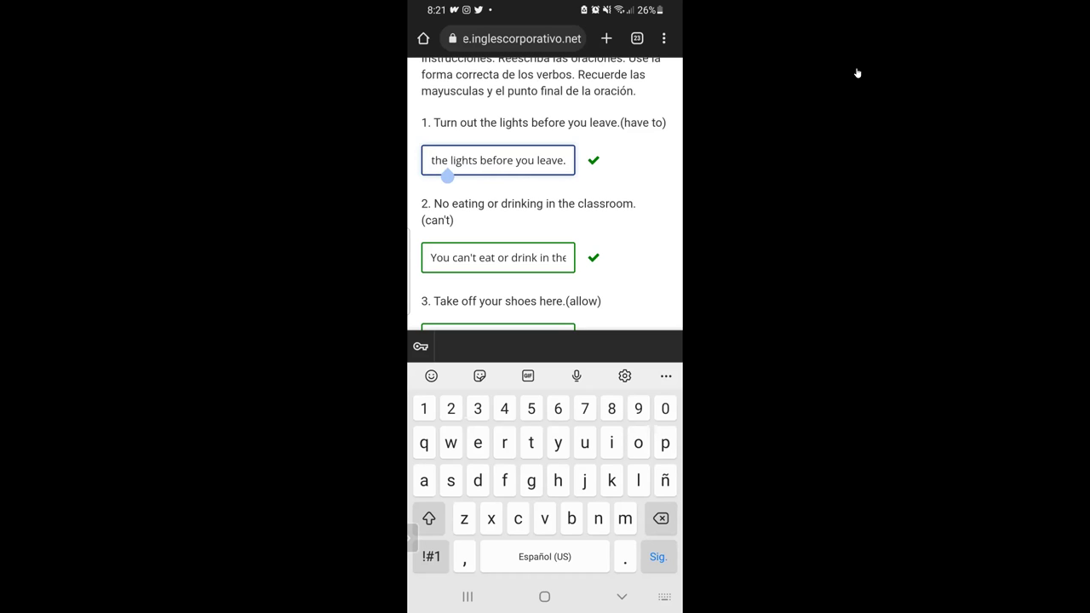
pyautogui.scroll(-2, 545, 196)
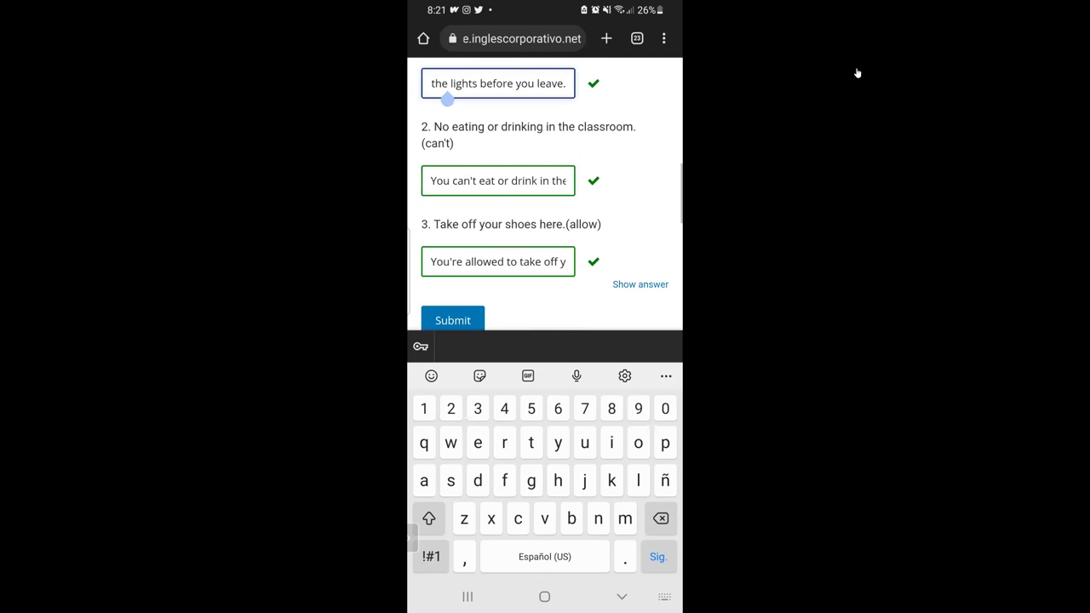
pyautogui.click(505, 193)
pyautogui.click(555, 192)
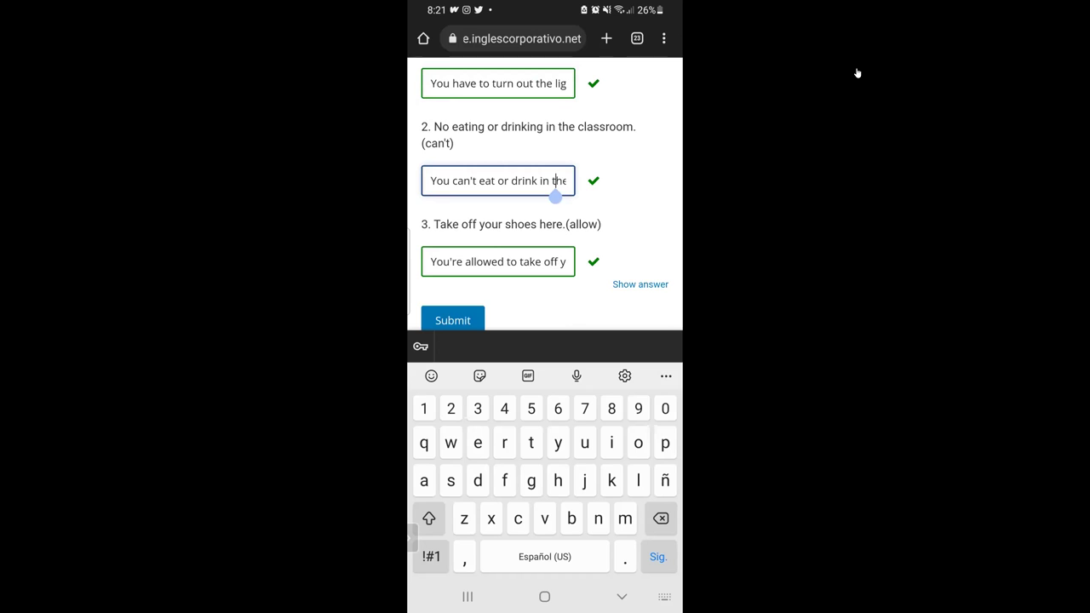
pyautogui.doubleClick(558, 181)
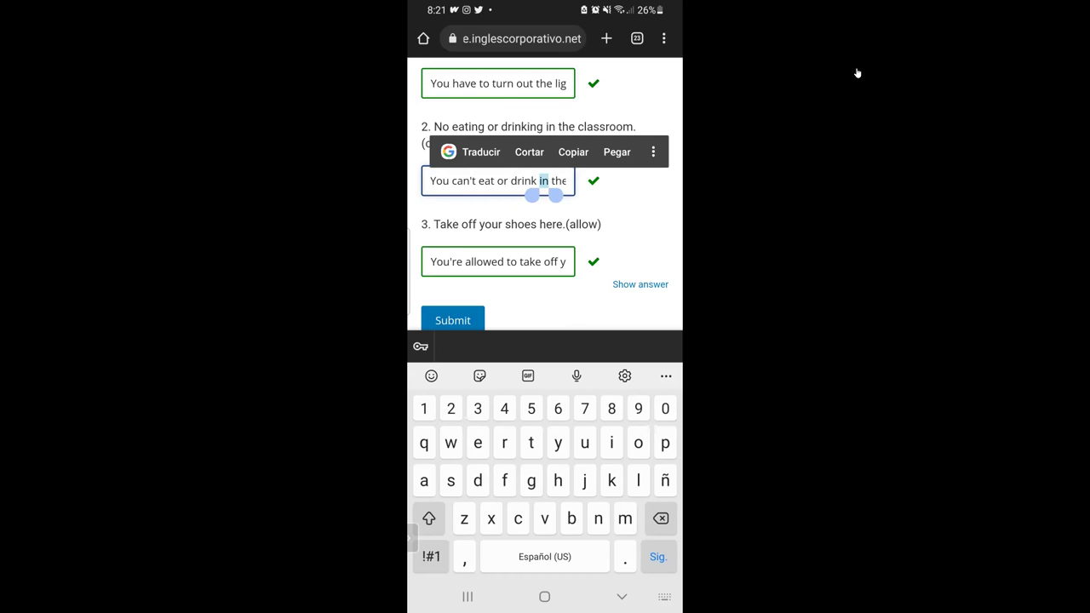
pyautogui.click(510, 181)
pyautogui.moveTo(510, 196); pyautogui.dragTo(481, 196)
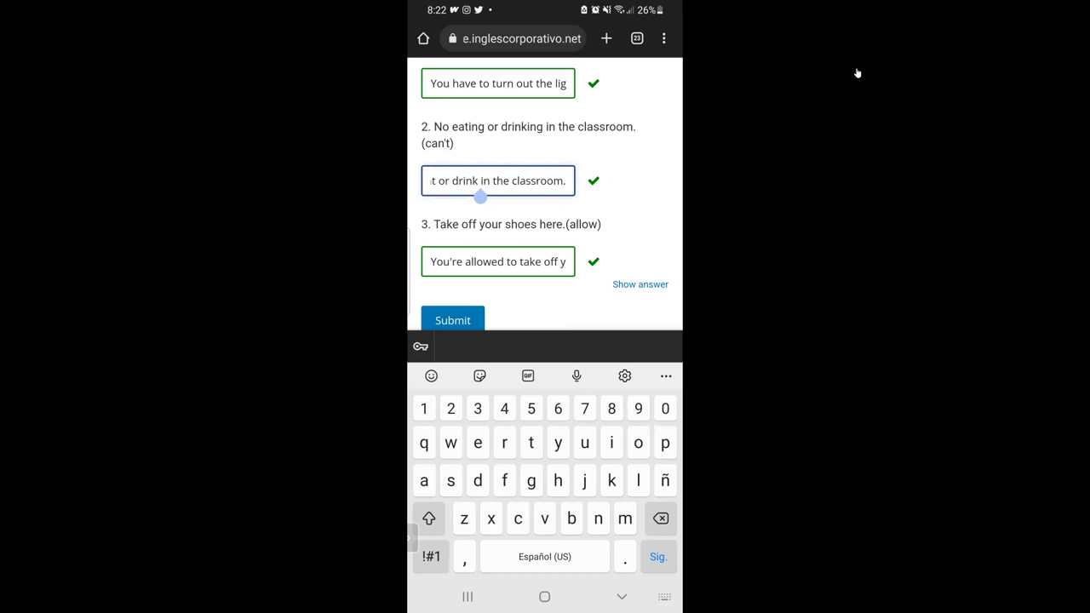
pyautogui.moveTo(481, 181); pyautogui.dragTo(540, 181)
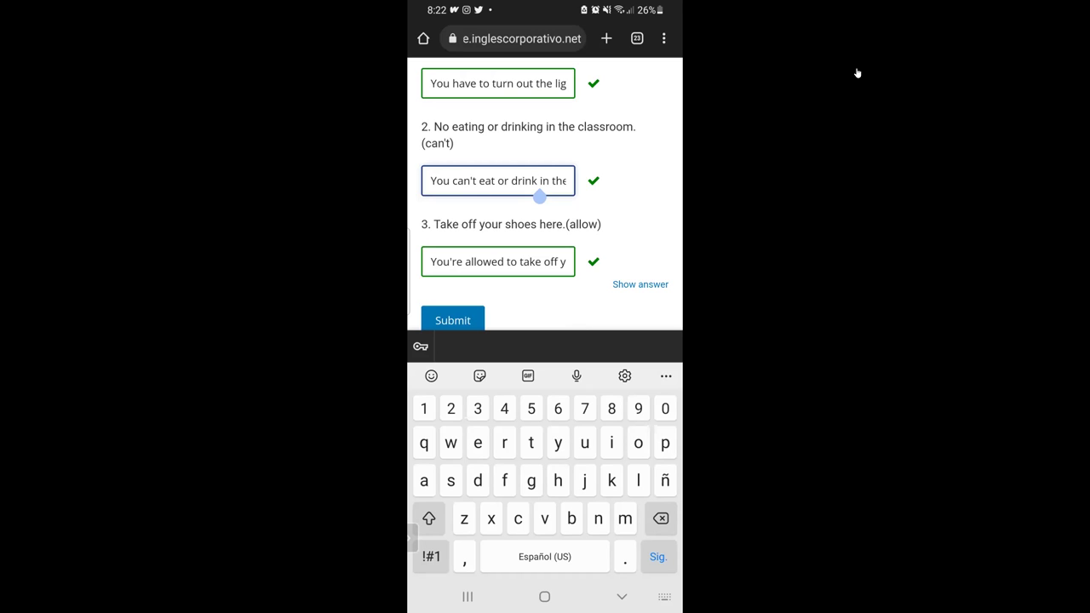
pyautogui.moveTo(546, 180); pyautogui.dragTo(486, 181)
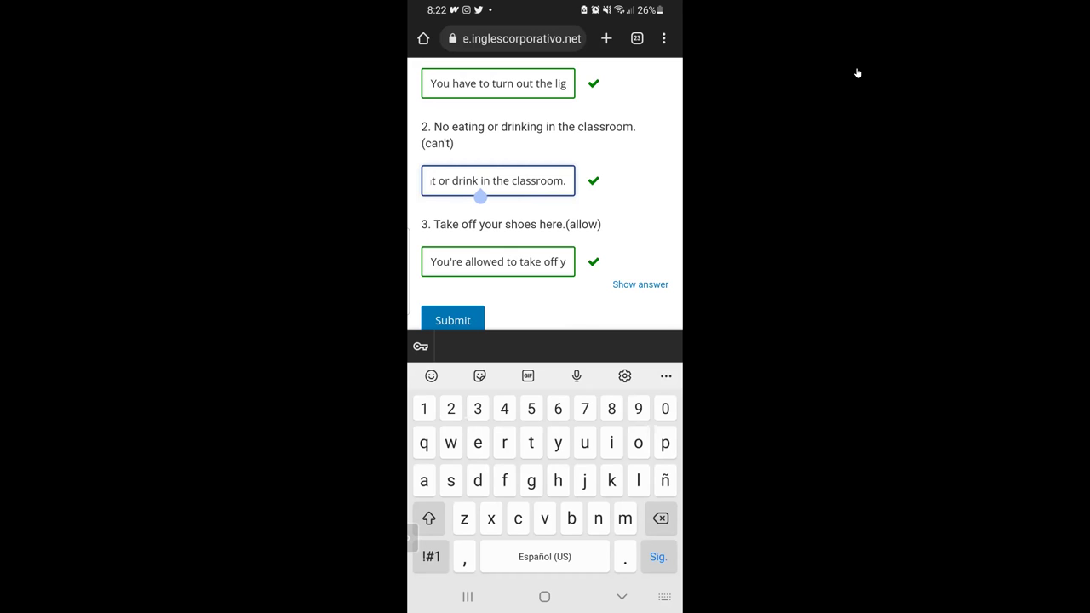
# Step: Read the rewritten answer to sentence 3, about taking off your shoes (allow), from its beginning to its end
pyautogui.click(490, 262)
pyautogui.hscroll(1, 499, 261)
pyautogui.hscroll(2, 498, 262)
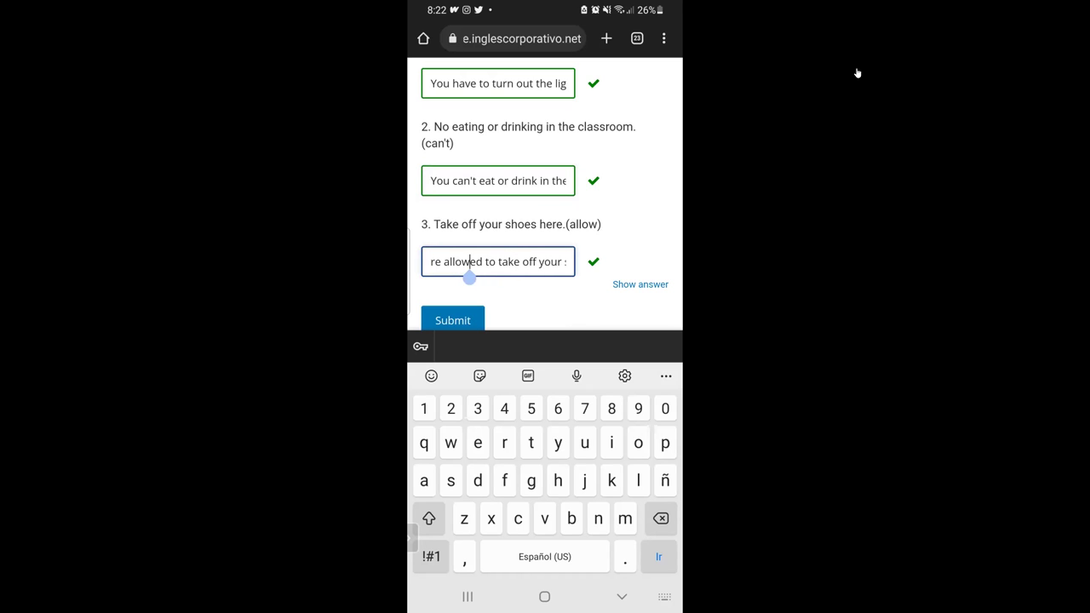
pyautogui.hscroll(2, 499, 262)
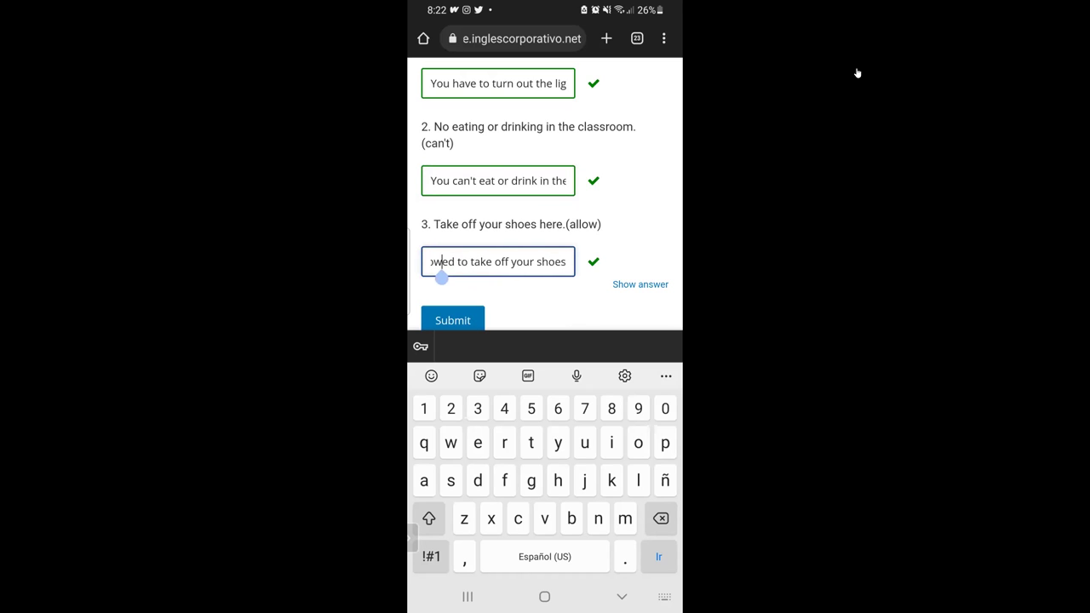
pyautogui.hscroll(-2, 498, 261)
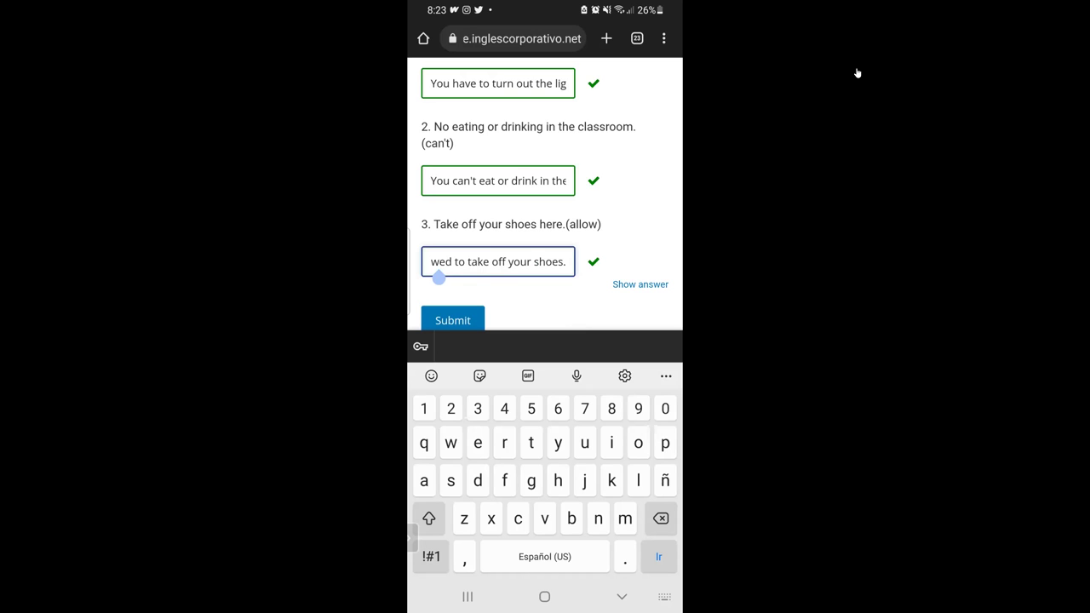
pyautogui.scroll(-2, 545, 196)
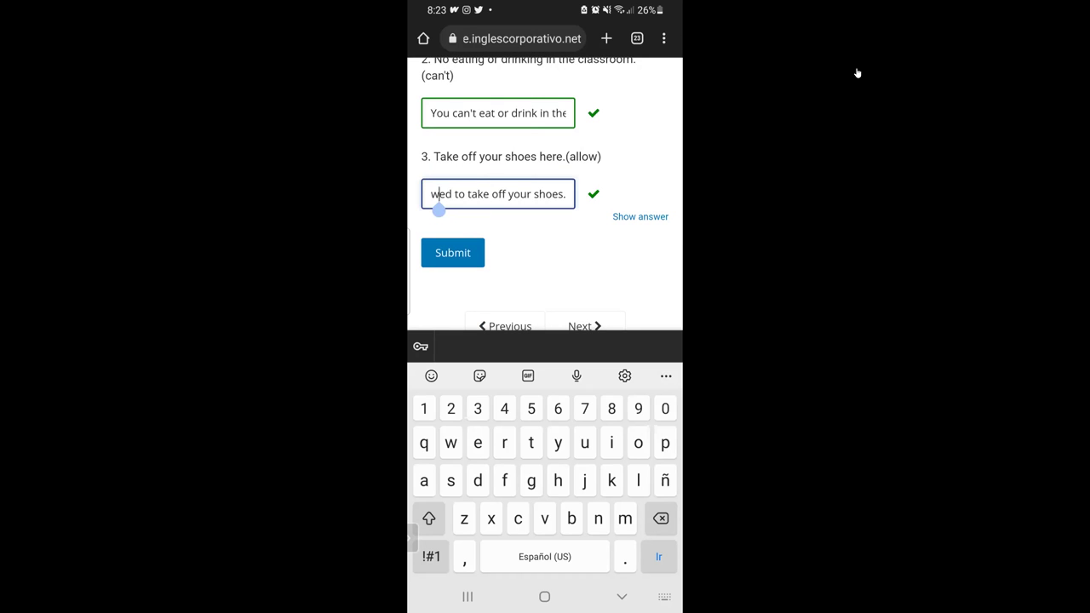
pyautogui.moveTo(438, 211); pyautogui.dragTo(488, 210)
pyautogui.doubleClick(460, 194)
pyautogui.moveTo(447, 210); pyautogui.dragTo(426, 210)
pyautogui.click(519, 210)
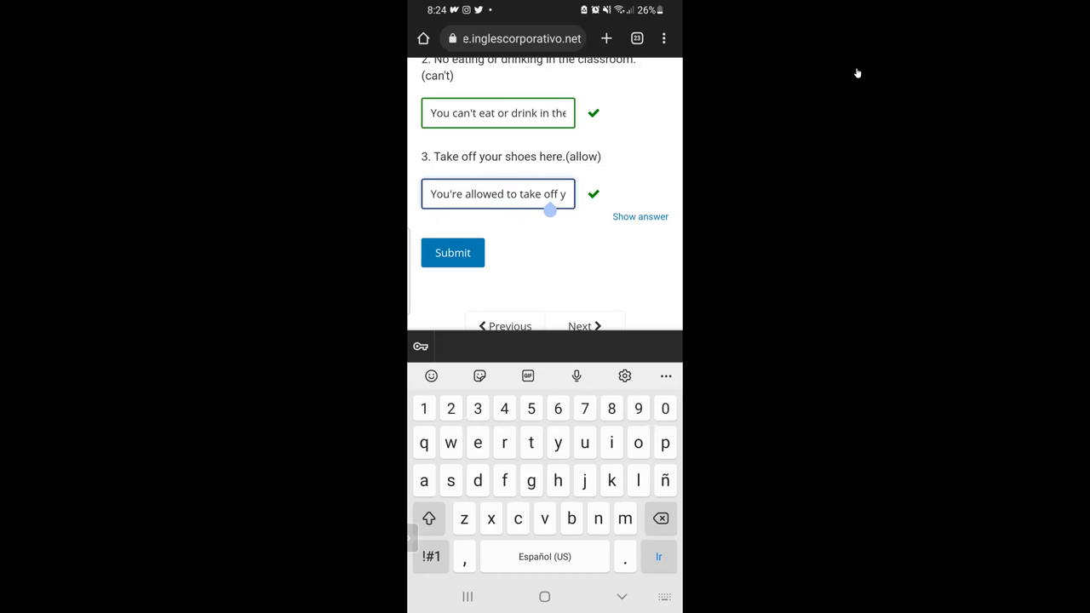
# Step: Reveal the accepted answers, change the sentence 3 answer to "You are allowed to take off your shoes." and submit it
pyautogui.click(641, 217)
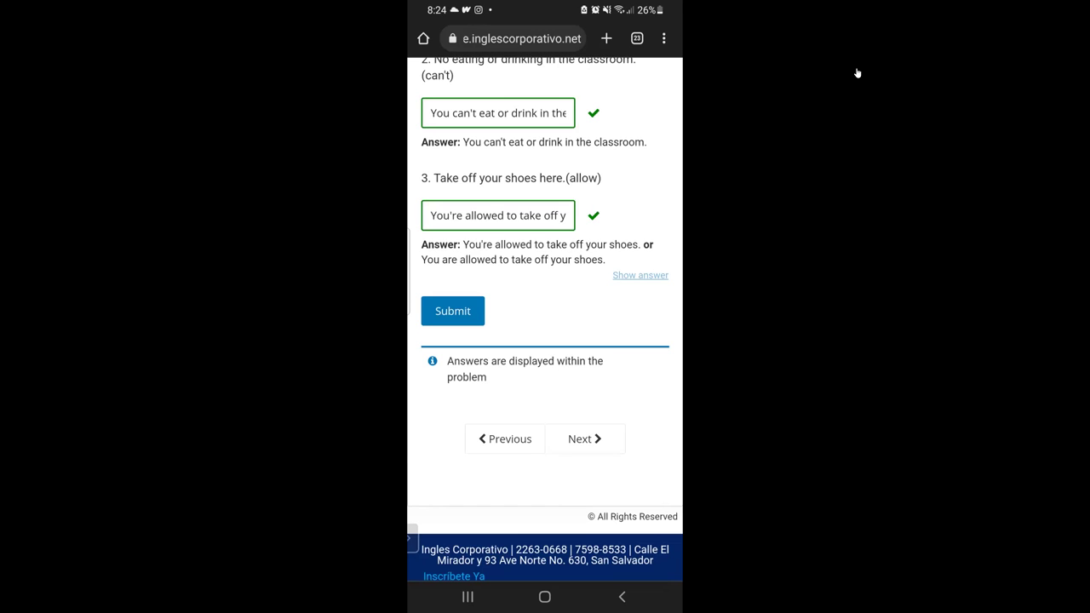
pyautogui.click(460, 223)
pyautogui.press('BackSpace')
pyautogui.press('BackSpace')
pyautogui.press('BackSpace')
pyautogui.write('are')
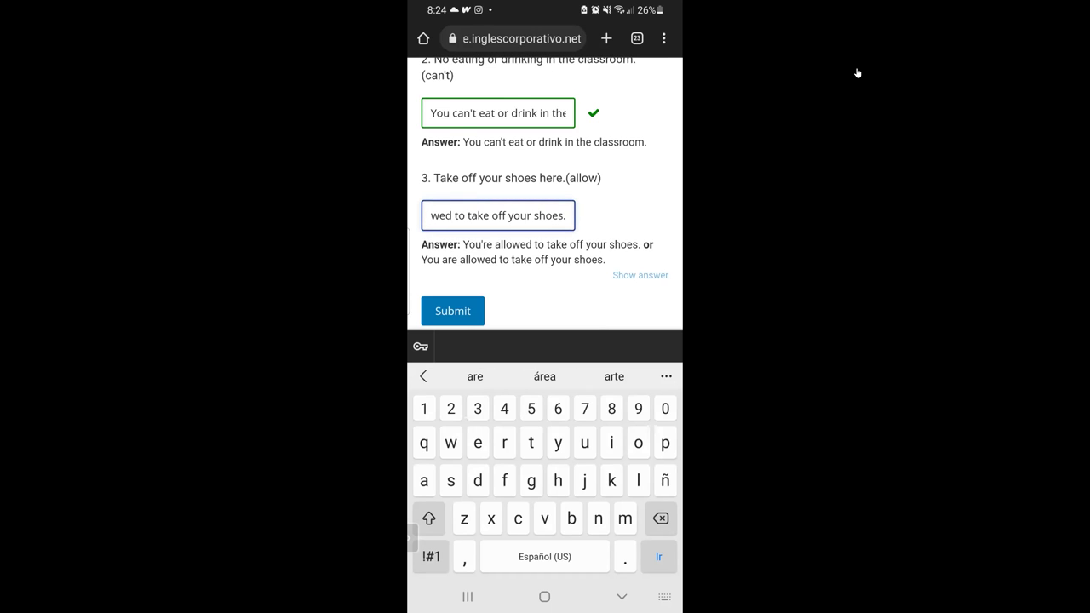
pyautogui.press('Return')
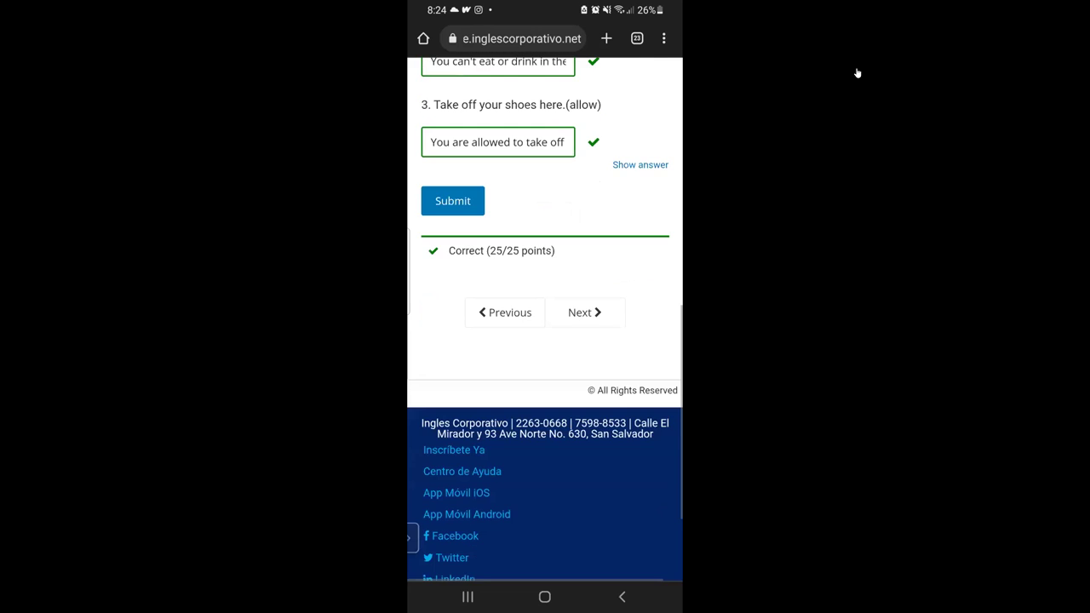
# Step: Check the wording of the sentence 3 answer in its field and submit the rewritten sentences again
pyautogui.click(550, 159)
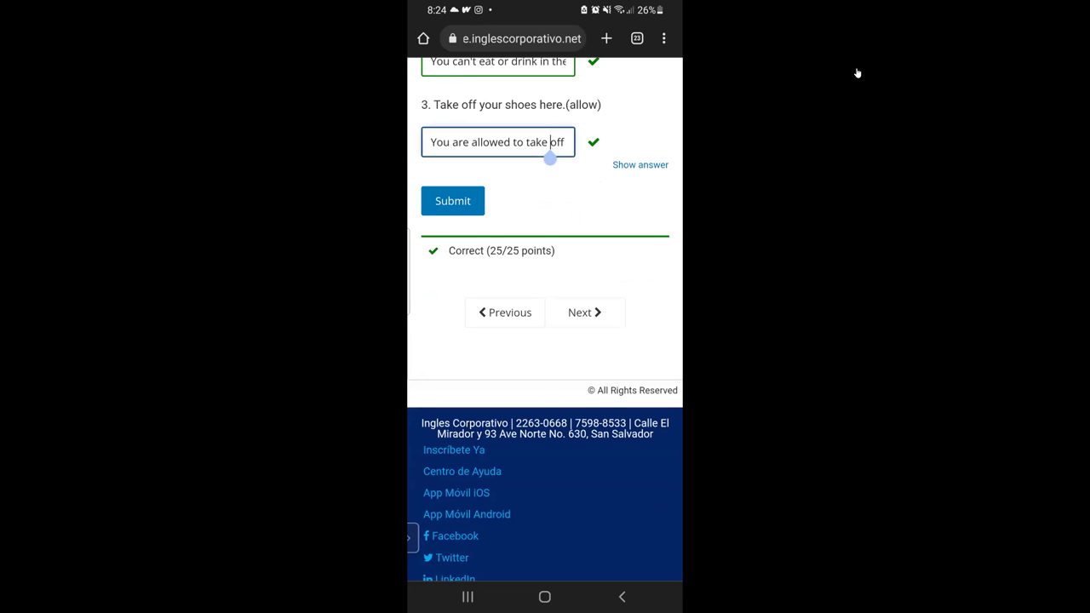
pyautogui.click(542, 158)
pyautogui.moveTo(543, 159)
pyautogui.mouseDown()
pyautogui.moveTo(489, 159)
pyautogui.moveTo(550, 159)
pyautogui.mouseUp()
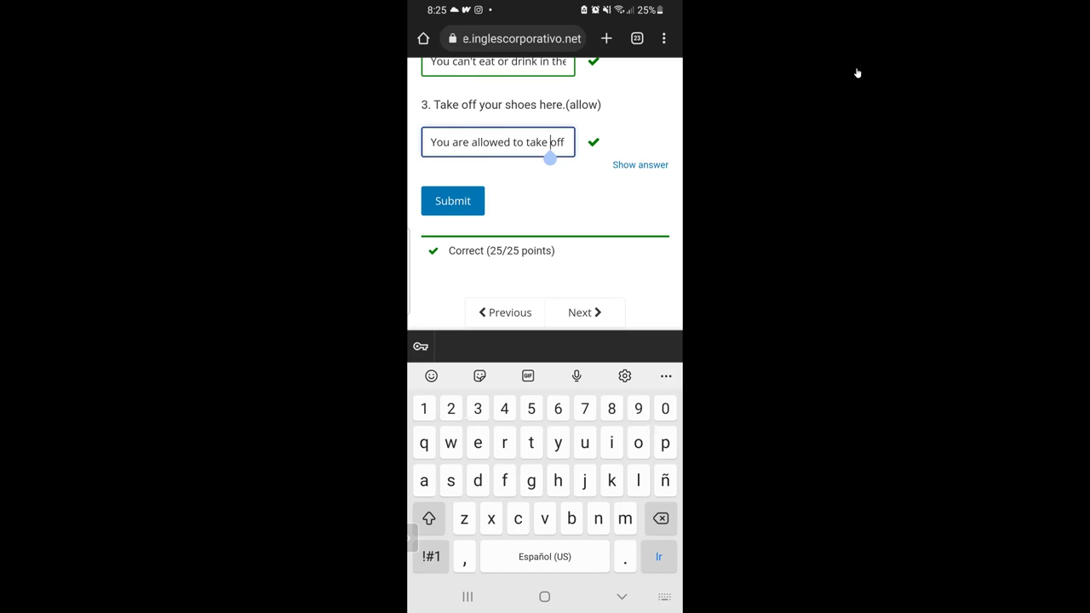
pyautogui.press('Return')
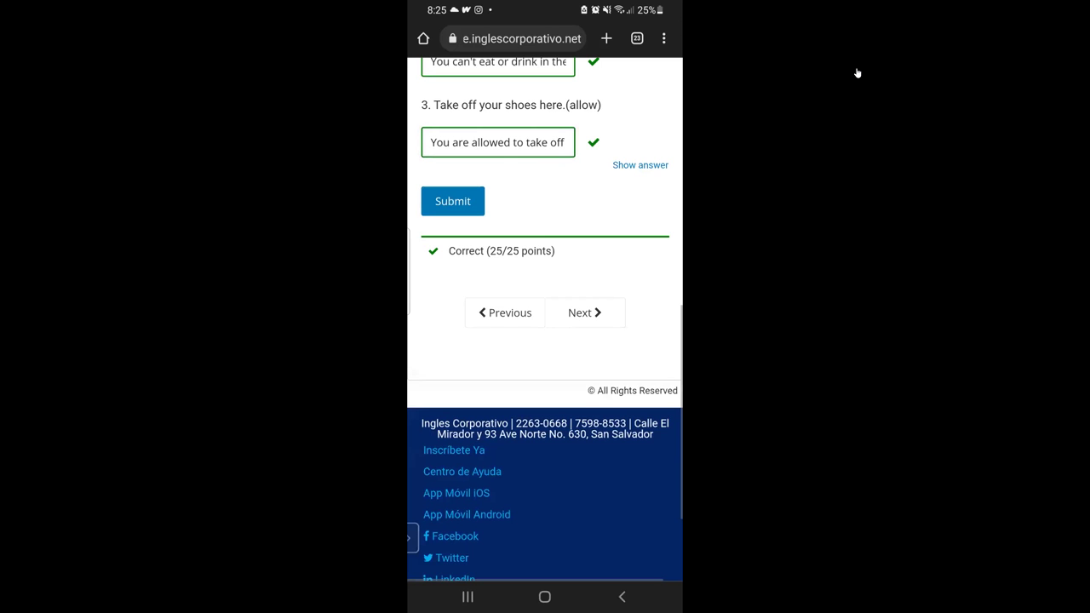
# Step: Go to the "D: Reading" section of the final exam and review its instructions and the answered multiple-choice questions from question 1 on
pyautogui.scroll(10, 545, 341)
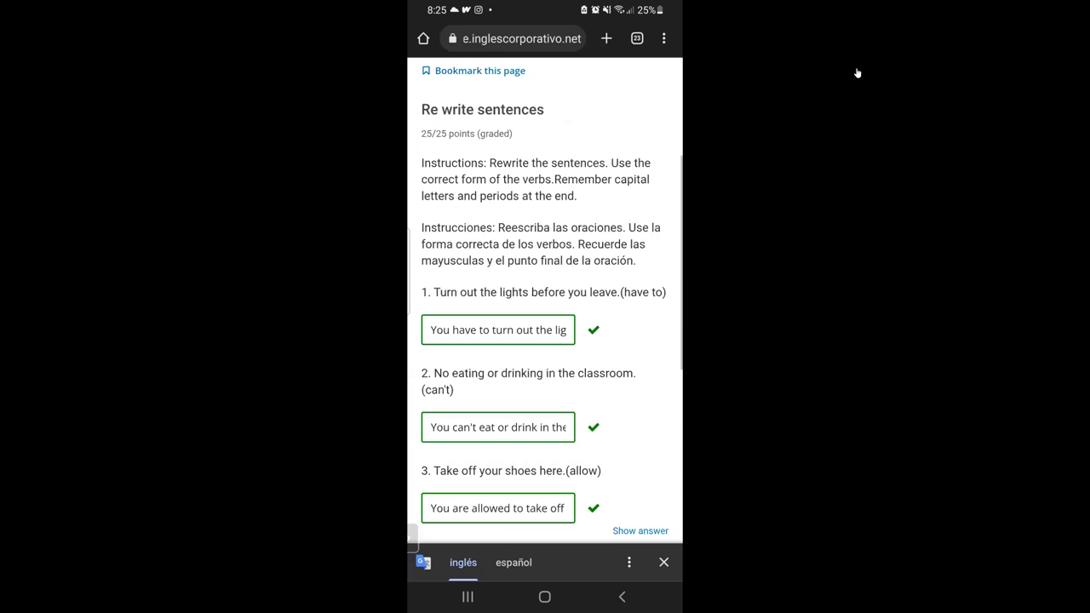
pyautogui.scroll(2, 545, 341)
pyautogui.click(618, 141)
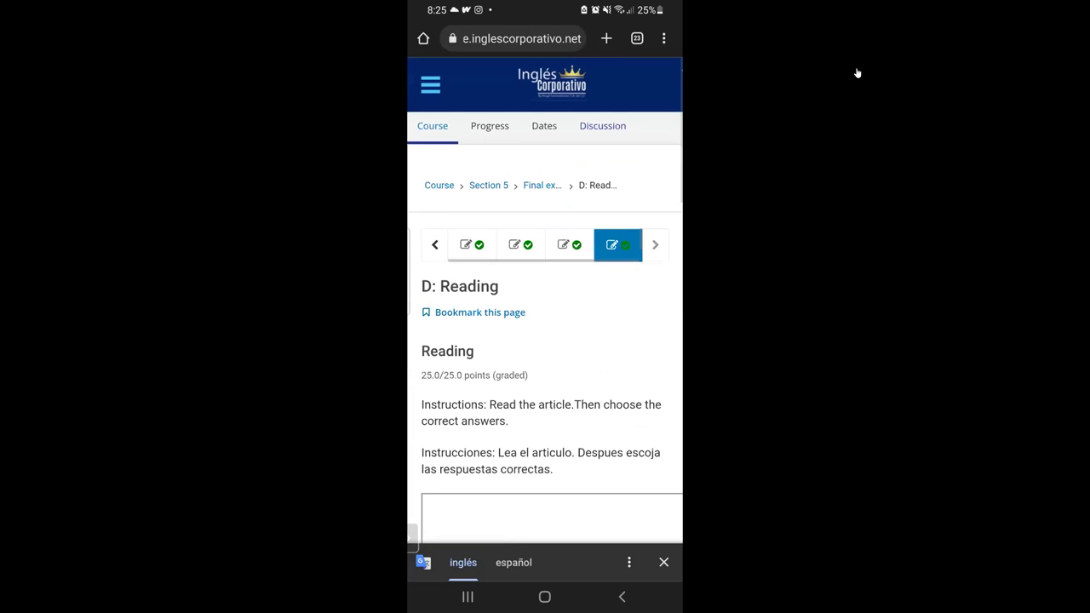
pyautogui.scroll(-5, 545, 341)
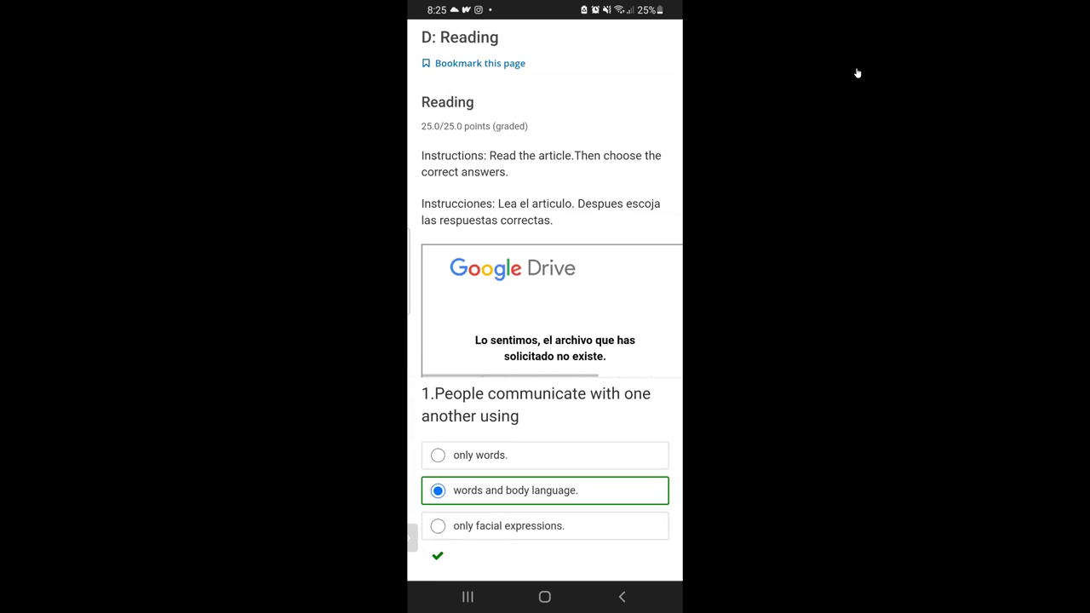
pyautogui.scroll(-2, 545, 341)
pyautogui.scroll(-3, 545, 340)
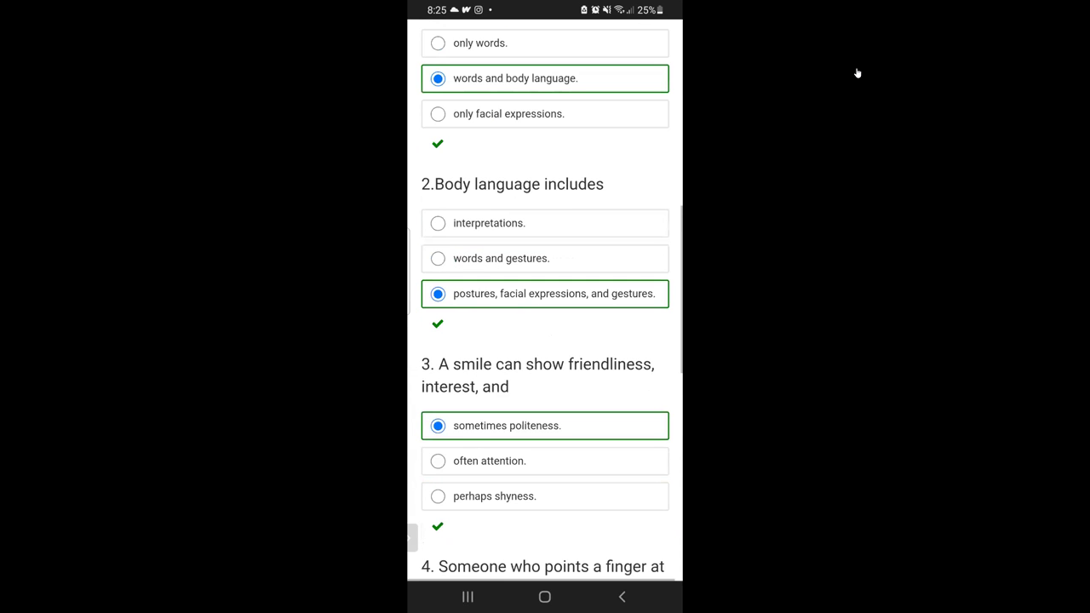